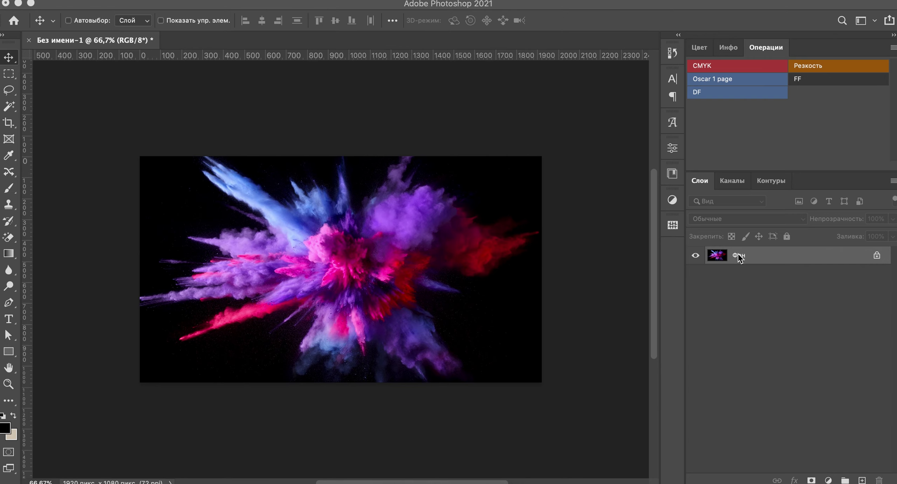
# Step: Convert the powder photo into a 3D depth-map plane mesh
pyautogui.scroll(1, 350, 242)
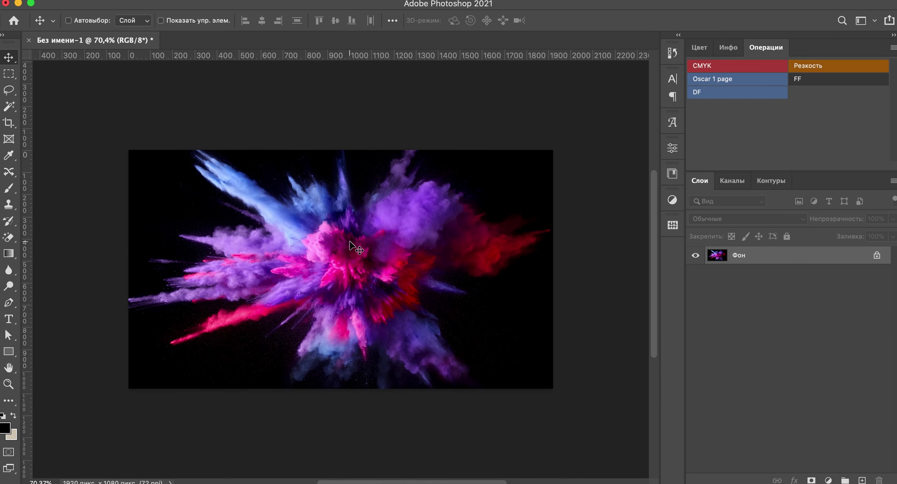
pyautogui.click(454, 4)
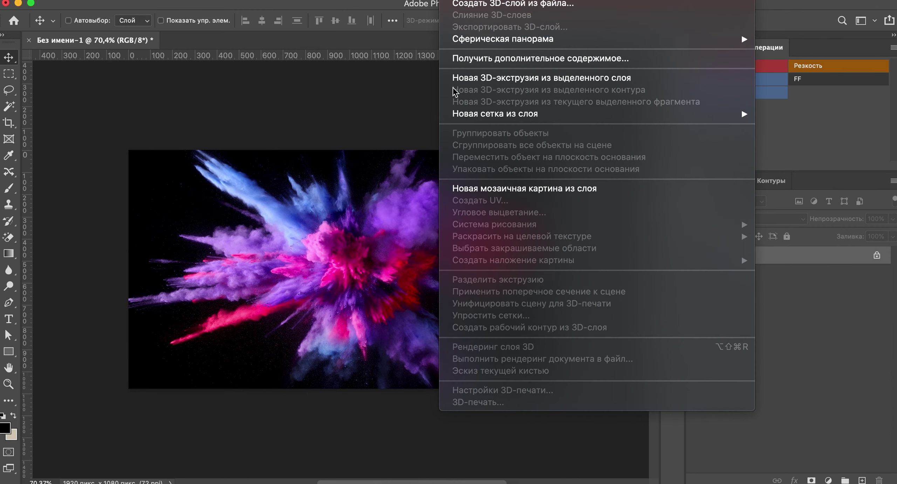
pyautogui.moveTo(495, 113)
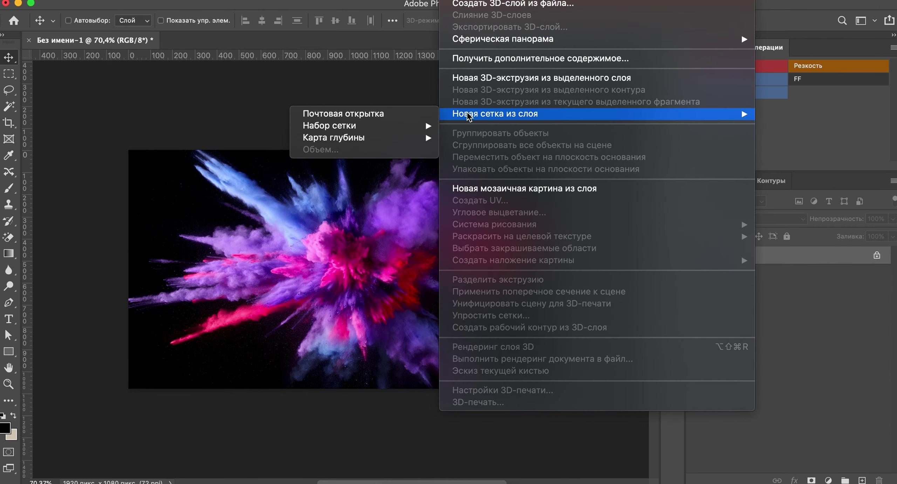
pyautogui.moveTo(334, 138)
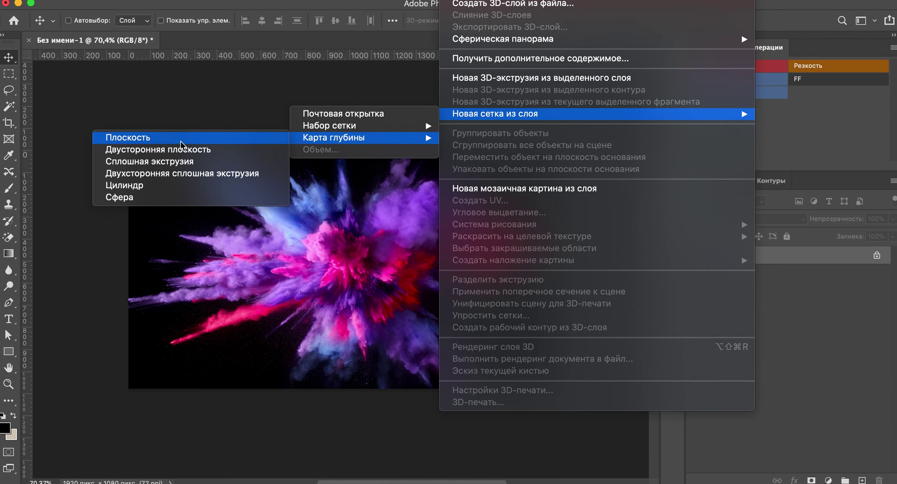
pyautogui.click(181, 144)
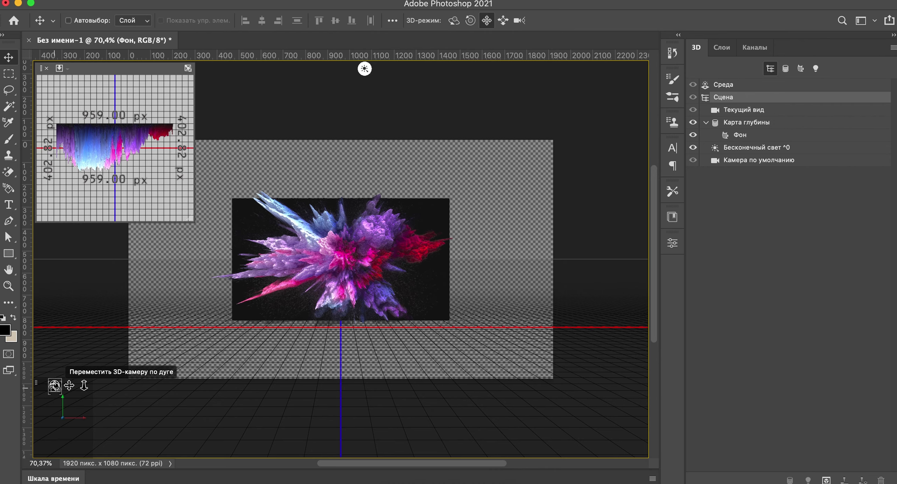
# Step: Orbit, pan and dolly the 3D camera so the extruded spikes fill the canvas
pyautogui.moveTo(304, 281); pyautogui.dragTo(301, 280)
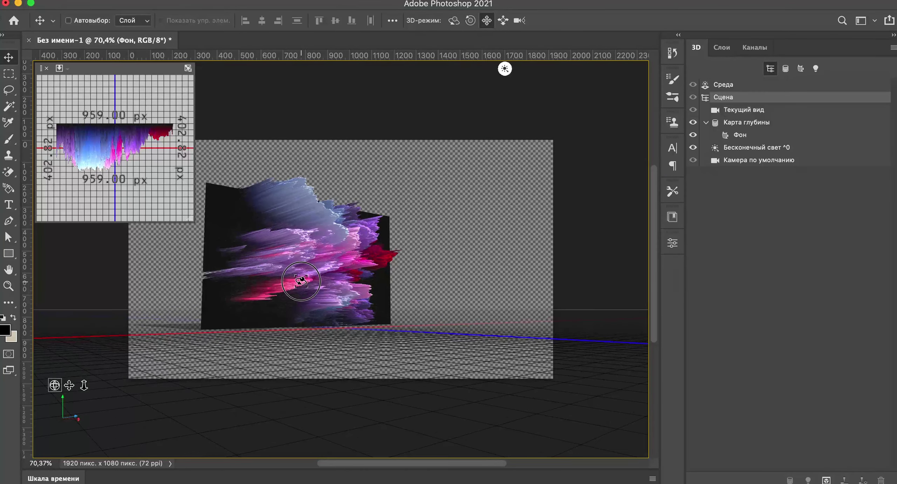
pyautogui.moveTo(84, 385)
pyautogui.mouseDown()
pyautogui.moveTo(77, 451)
pyautogui.moveTo(62, 407)
pyautogui.mouseUp()
pyautogui.click(69, 385)
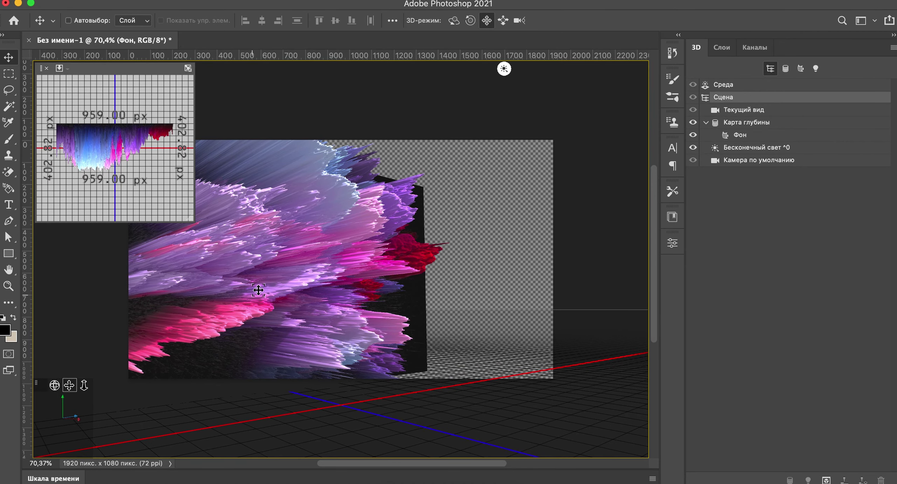
pyautogui.moveTo(308, 290); pyautogui.dragTo(314, 288)
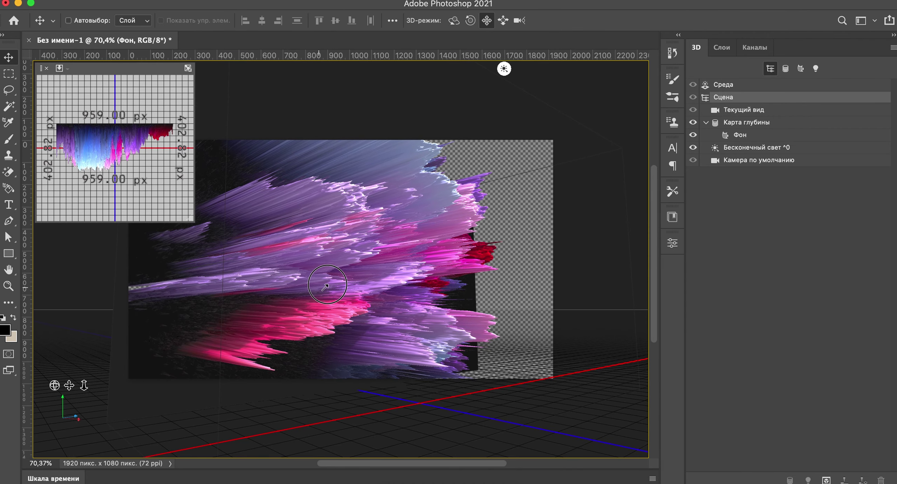
pyautogui.moveTo(311, 290); pyautogui.dragTo(314, 286)
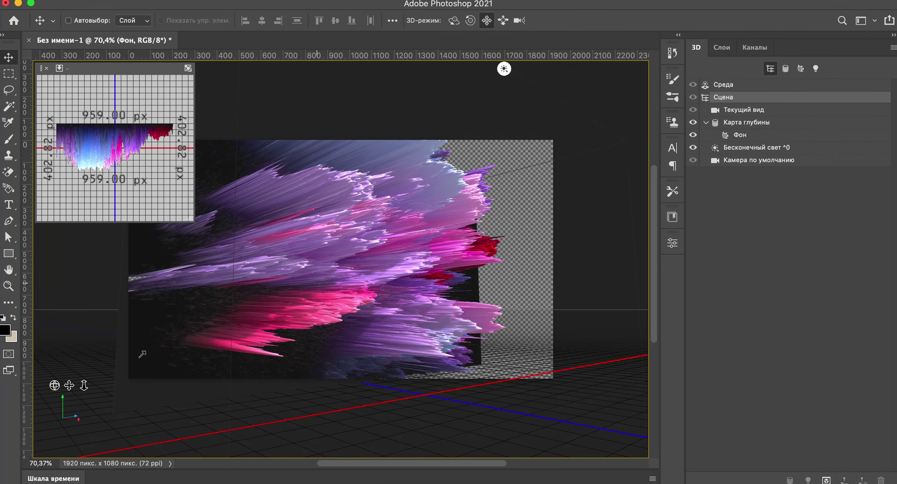
pyautogui.moveTo(84, 385); pyautogui.dragTo(80, 404)
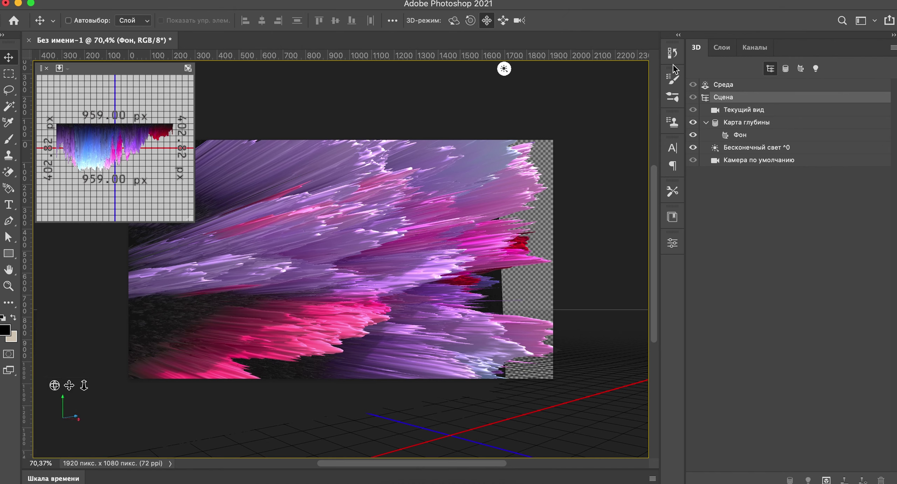
pyautogui.click(725, 48)
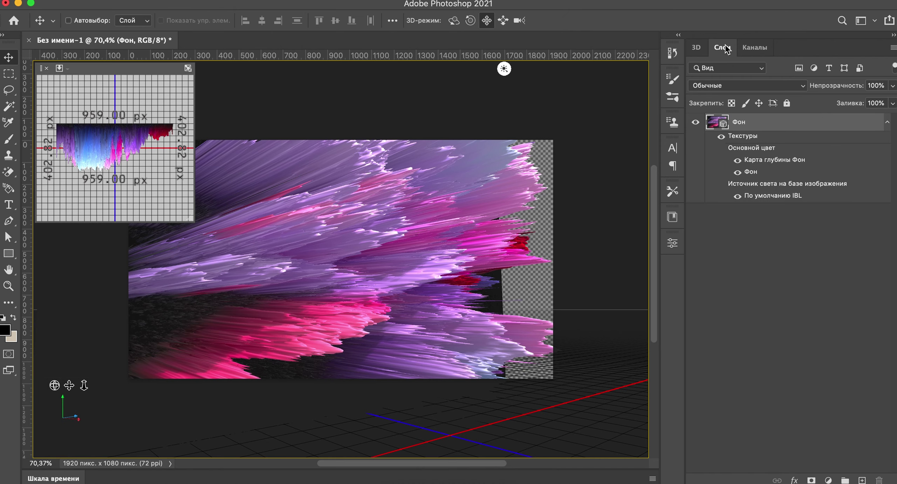
# Step: Add a Solid Color fill layer and move it beneath the Фон layer
pyautogui.click(830, 479)
pyautogui.click(801, 265)
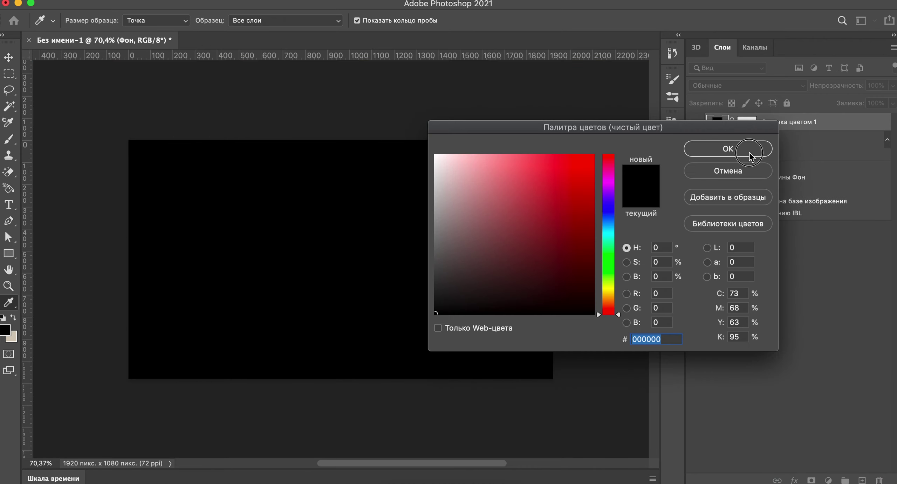
pyautogui.click(728, 148)
pyautogui.moveTo(842, 125); pyautogui.dragTo(830, 227)
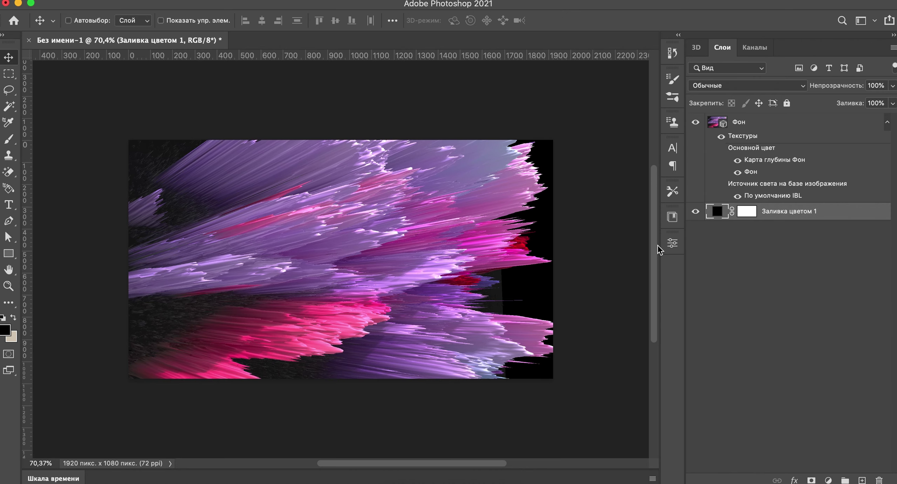
# Step: Change the fill colour to dark grey #181818 sampled from the canvas
pyautogui.doubleClick(717, 212)
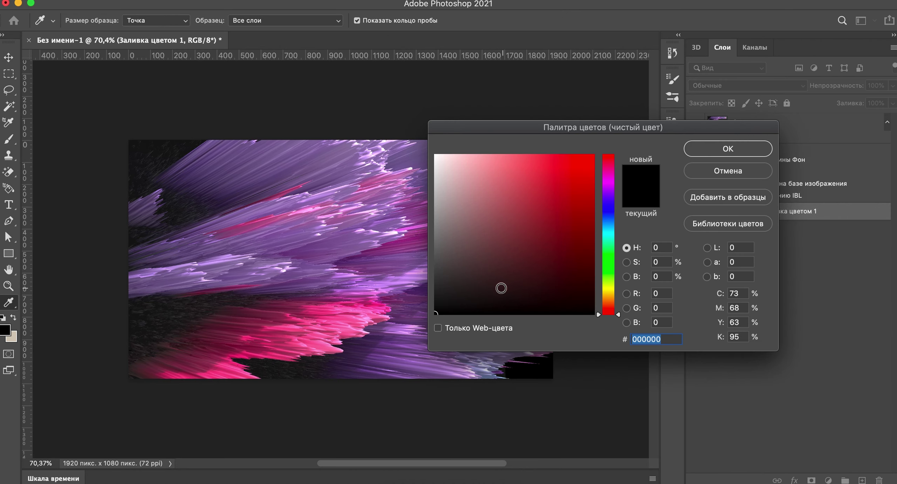
pyautogui.moveTo(506, 136)
pyautogui.mouseDown()
pyautogui.moveTo(620, 90)
pyautogui.moveTo(725, 69)
pyautogui.mouseUp()
pyautogui.click(497, 294)
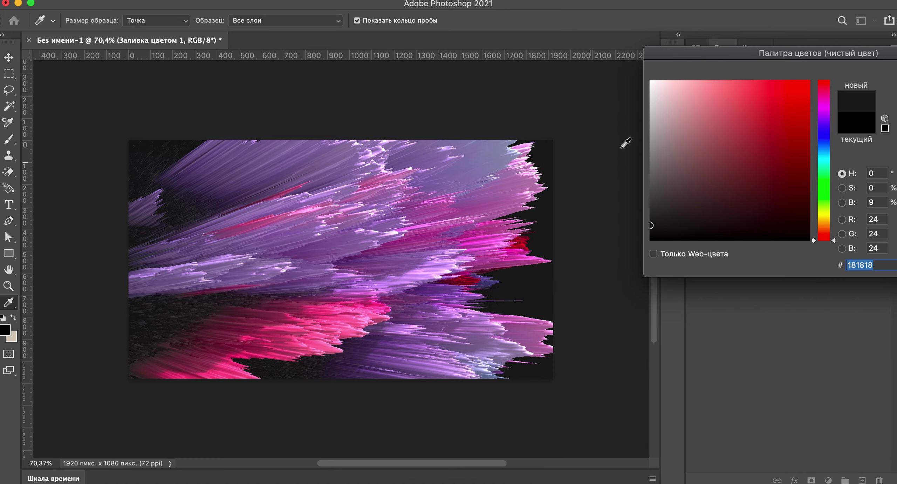
pyautogui.moveTo(770, 60); pyautogui.dragTo(530, 158)
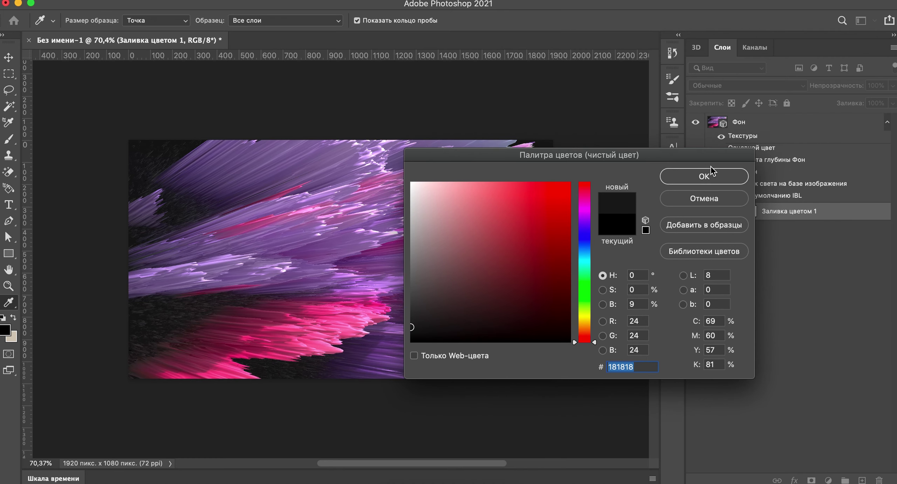
pyautogui.click(709, 172)
pyautogui.click(800, 128)
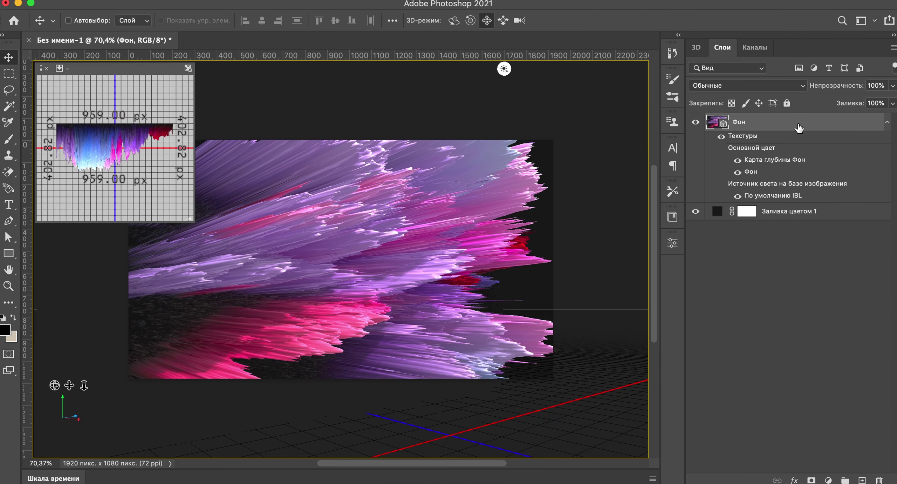
# Step: Add a Curves layer above the 3D layer, lowering the shadows and nudging the top-right point left
pyautogui.click(829, 480)
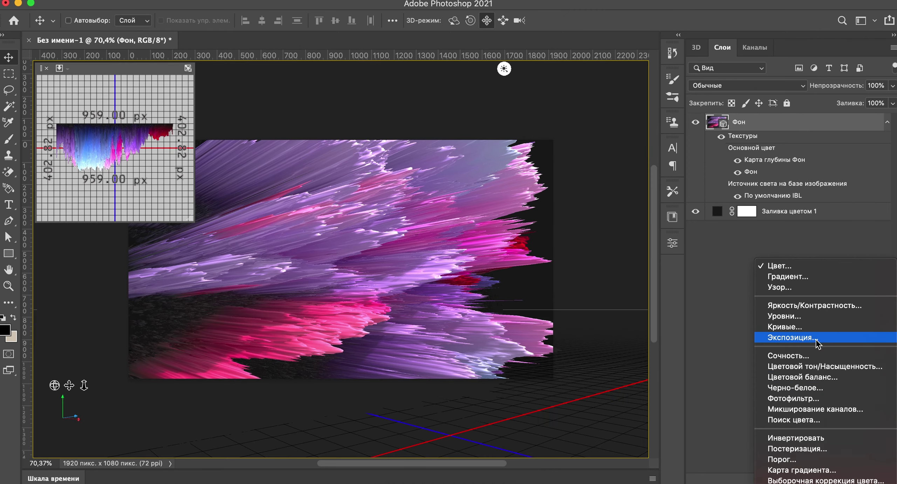
pyautogui.click(817, 326)
pyautogui.moveTo(575, 385); pyautogui.dragTo(568, 458)
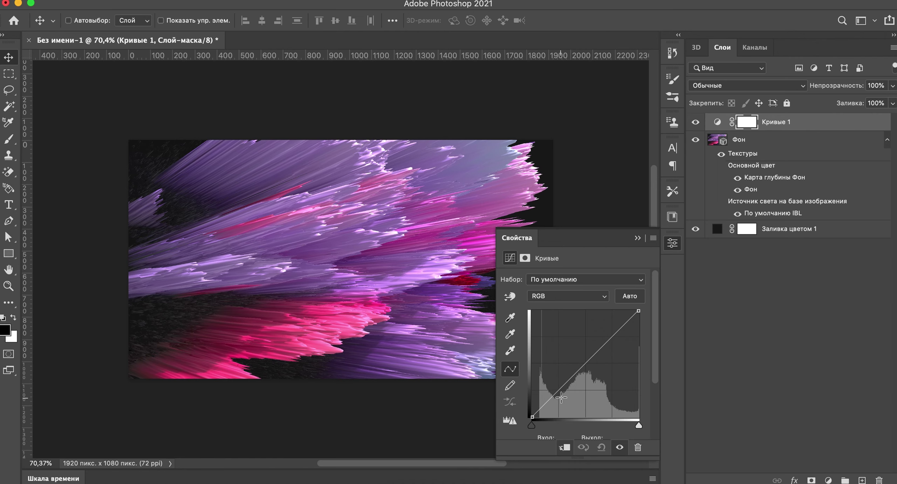
pyautogui.moveTo(556, 393); pyautogui.dragTo(557, 411)
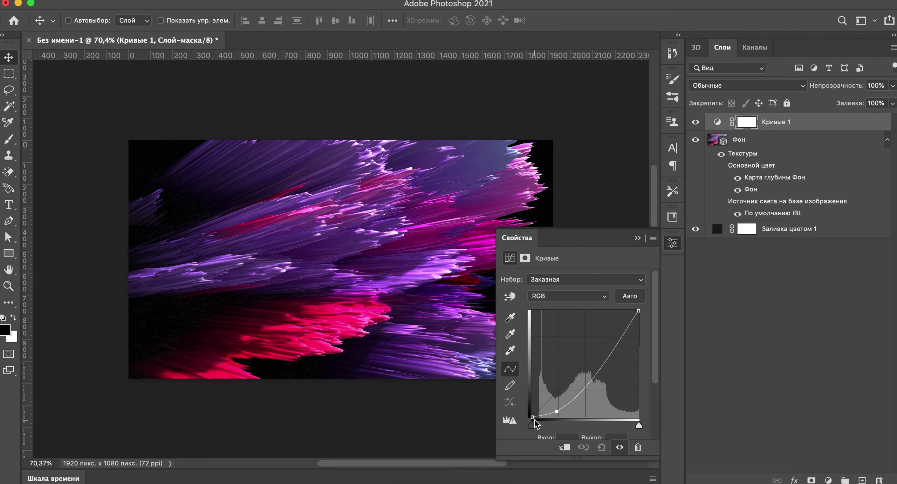
pyautogui.click(638, 312)
pyautogui.moveTo(637, 312); pyautogui.dragTo(635, 310)
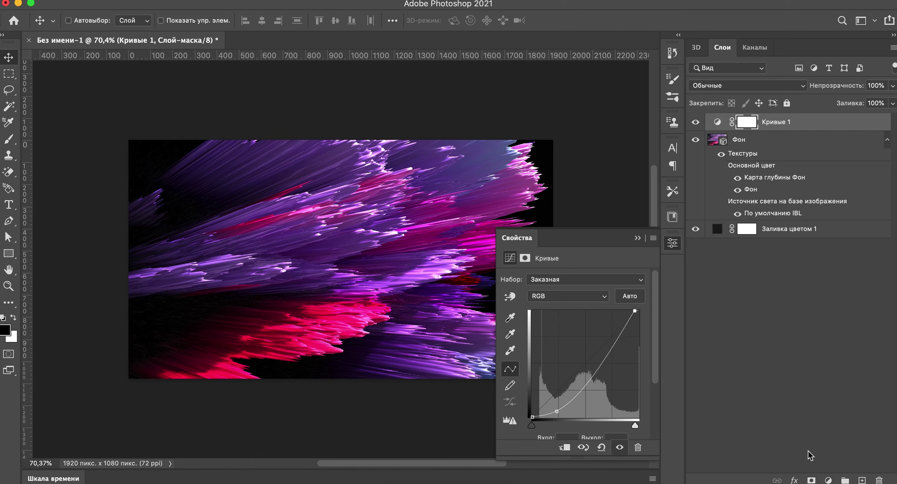
pyautogui.click(827, 479)
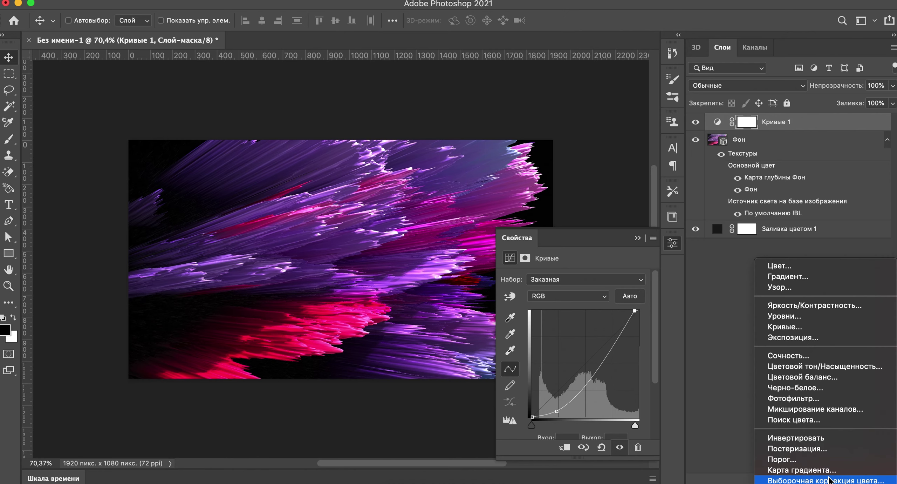
# Step: Add a Hue/Saturation layer with hue +24, saturation +7 and lightness −16, plus an empty layer above
pyautogui.click(819, 366)
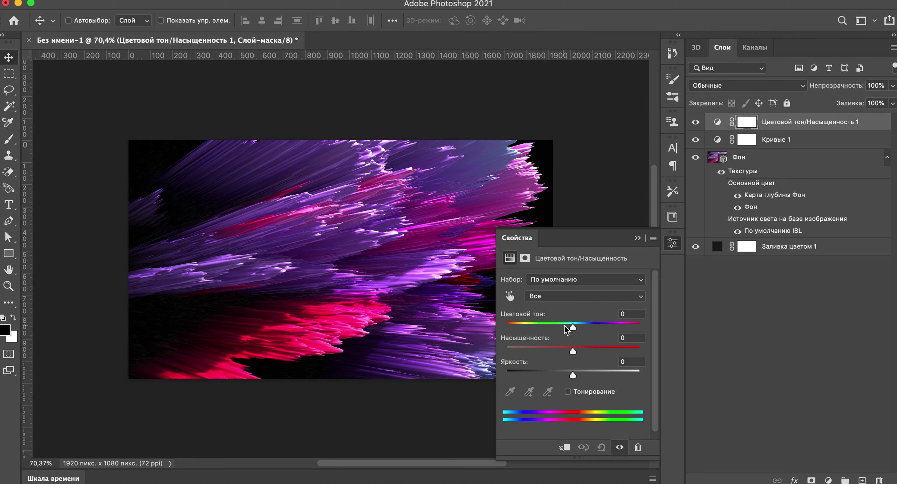
pyautogui.moveTo(574, 328); pyautogui.dragTo(586, 330)
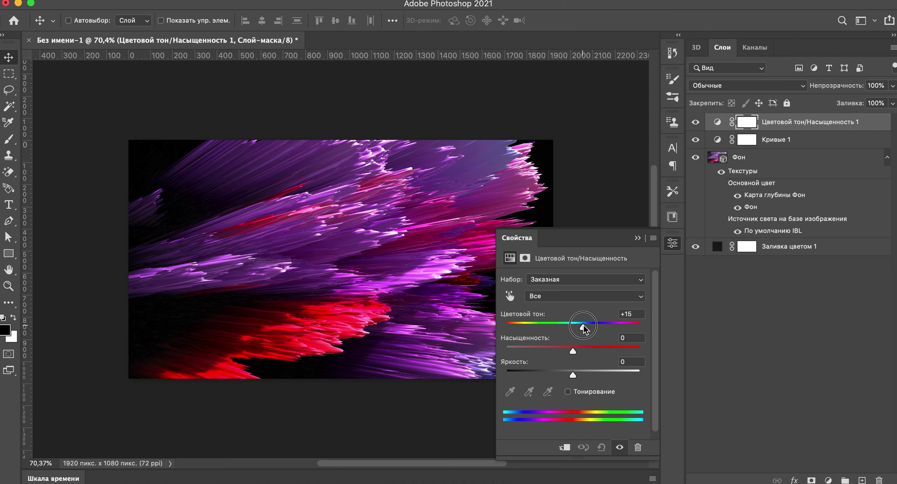
pyautogui.moveTo(586, 330); pyautogui.dragTo(563, 378)
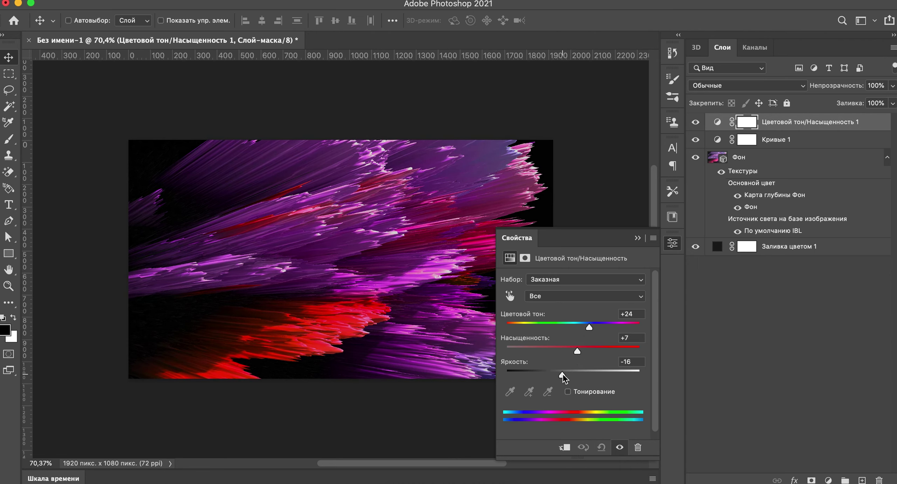
pyautogui.click(673, 243)
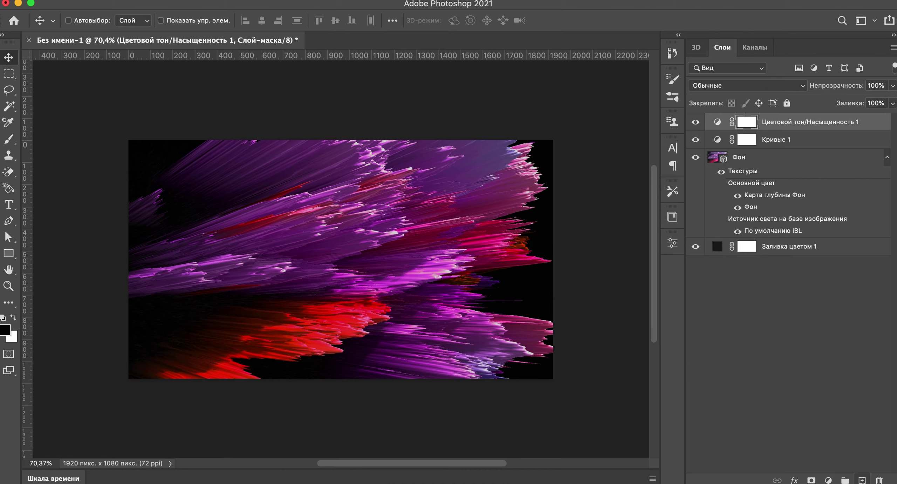
pyautogui.click(863, 479)
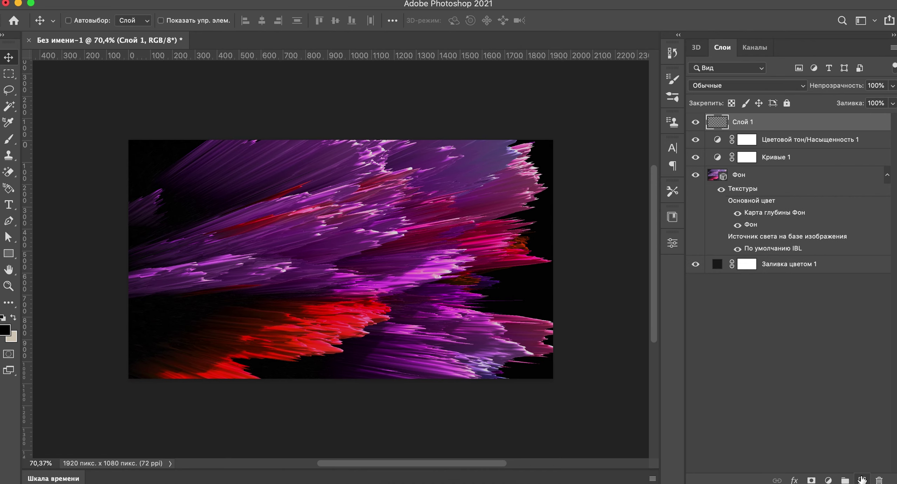
# Step: Draw a rectangle over the image with its fill set to none
pyautogui.click(9, 254)
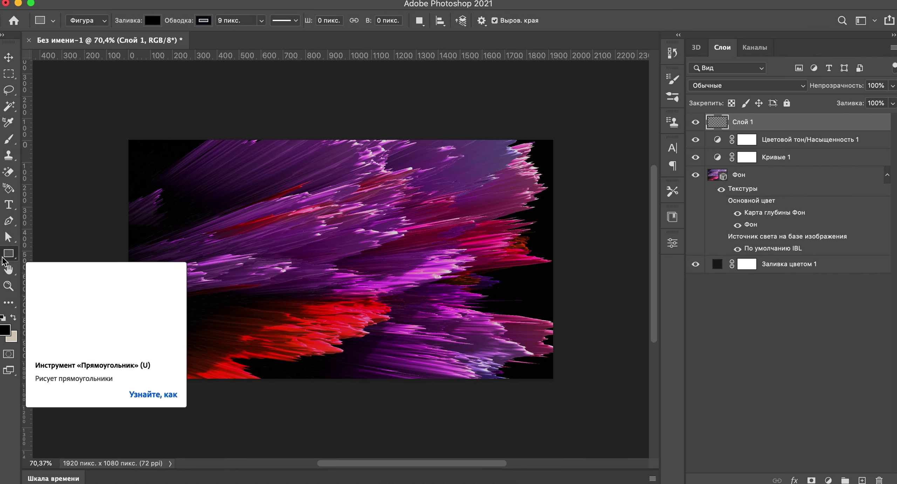
pyautogui.moveTo(143, 153); pyautogui.dragTo(538, 363)
pyautogui.click(152, 20)
pyautogui.click(78, 45)
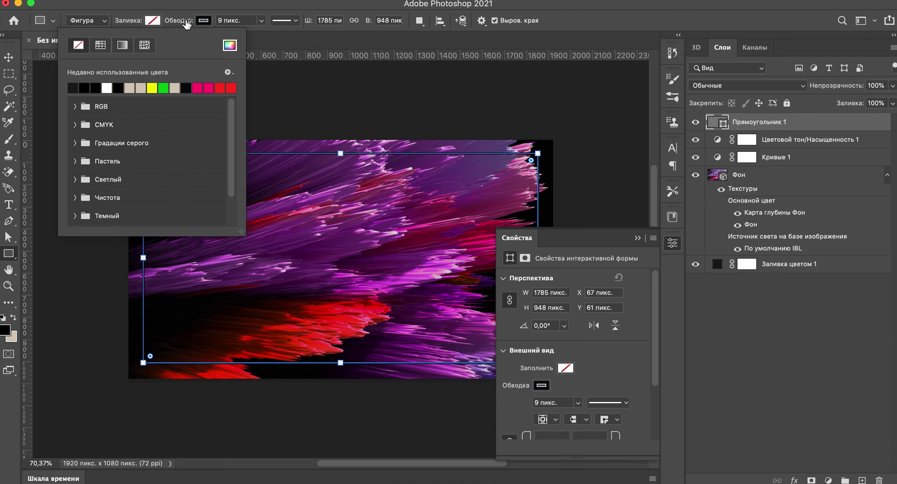
# Step: Give the rectangle a thin 3-px white stroke and add an empty layer above it
pyautogui.click(203, 21)
pyautogui.click(158, 87)
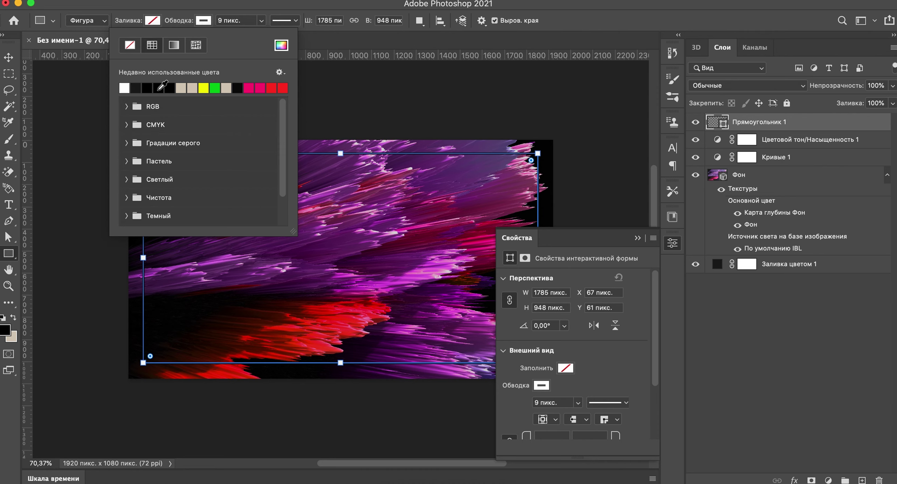
pyautogui.click(242, 19)
pyautogui.press('Down')
pyautogui.press('Down')
pyautogui.press('Down')
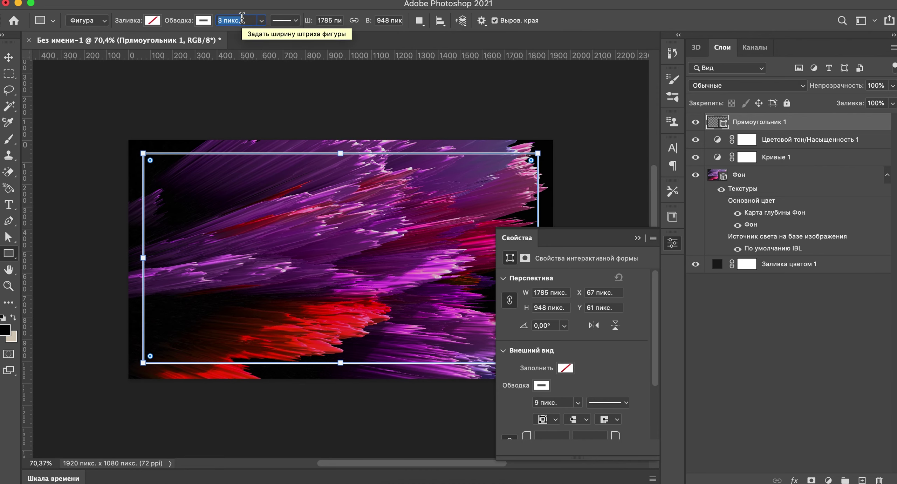
pyautogui.press('Down')
pyautogui.press('v')
pyautogui.click(862, 480)
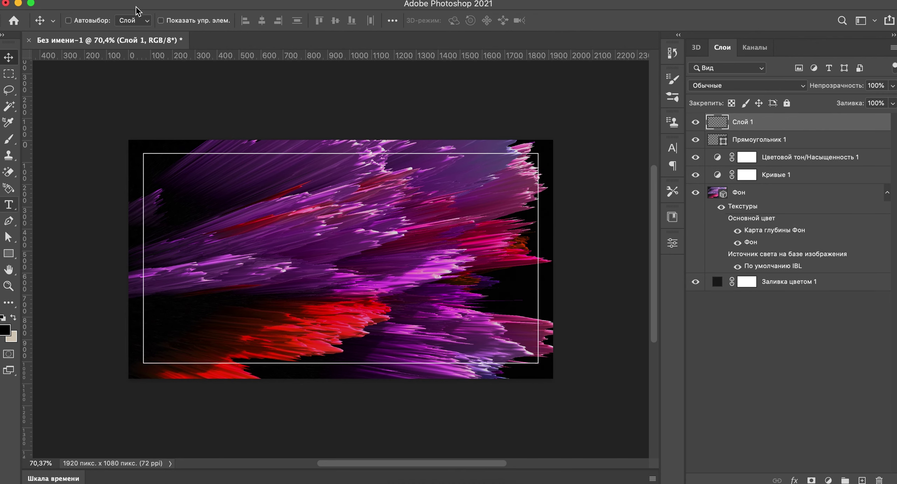
# Step: Type ABSTRACT on the canvas and scale it up about six times
pyautogui.click(8, 205)
pyautogui.click(238, 260)
pyautogui.write('ABSTRACT')
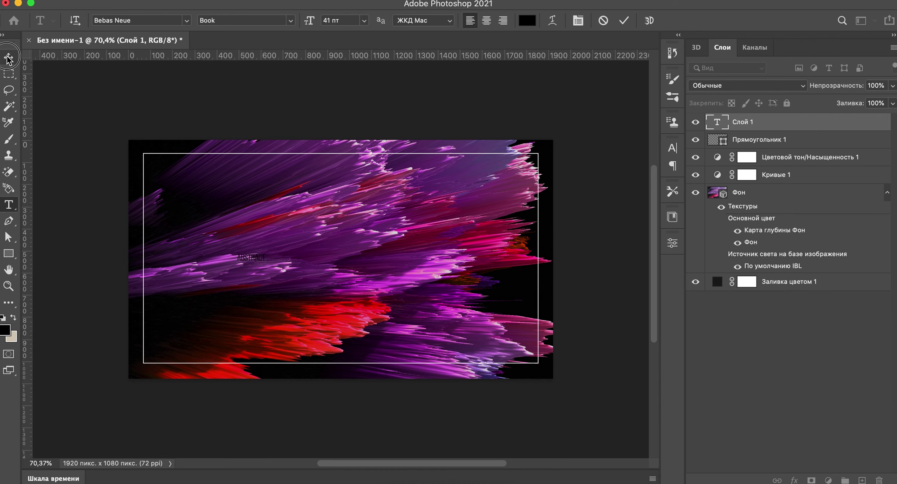
pyautogui.hotkey('ctrl', 't')
pyautogui.moveTo(265, 264); pyautogui.dragTo(408, 309)
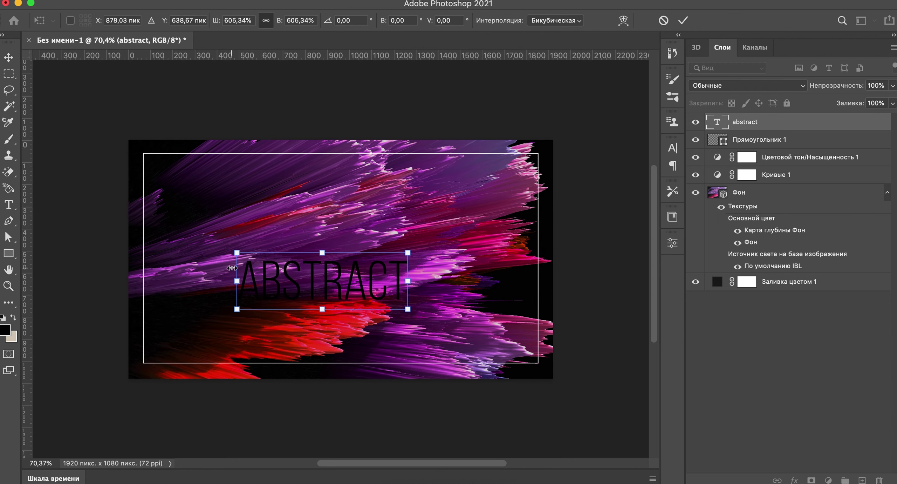
# Step: Make the ABSTRACT text white with wide letter spacing
pyautogui.doubleClick(717, 121)
pyautogui.click(527, 21)
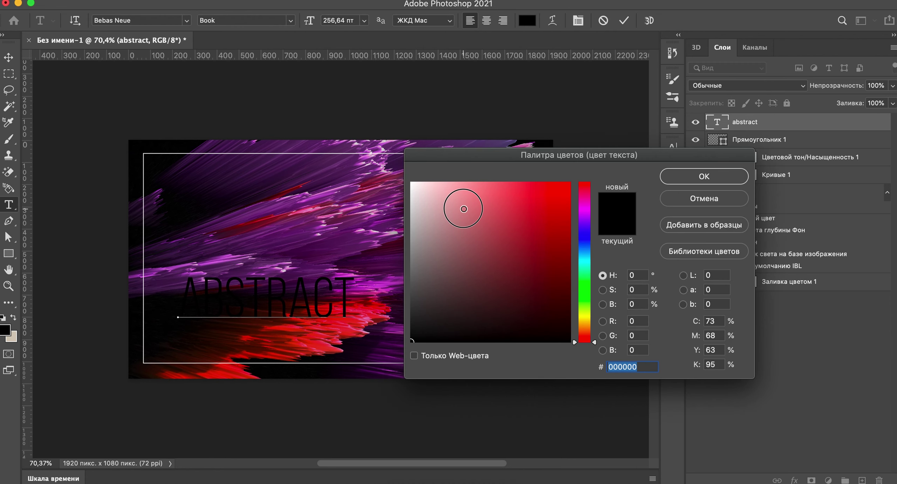
pyautogui.click(704, 177)
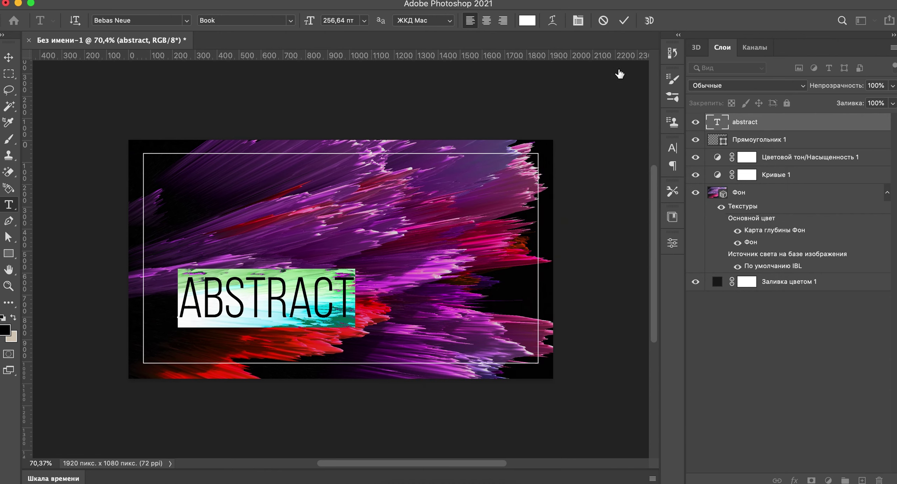
pyautogui.click(579, 21)
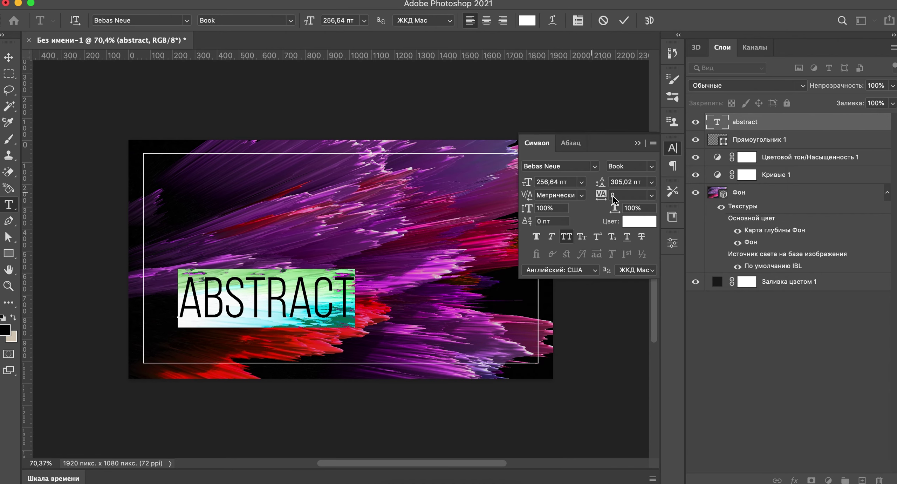
pyautogui.click(652, 196)
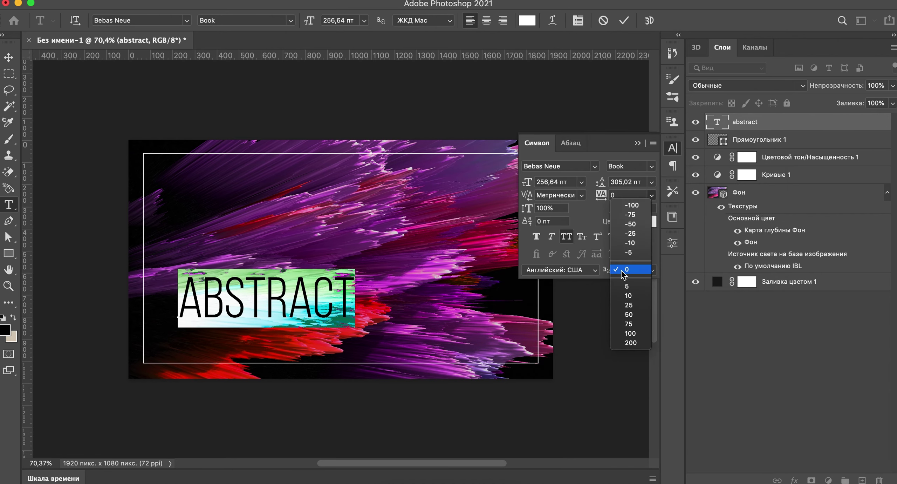
pyautogui.click(627, 324)
pyautogui.hotkey('ctrl', 'Return')
pyautogui.press('v')
pyautogui.scroll(3, 575, 135)
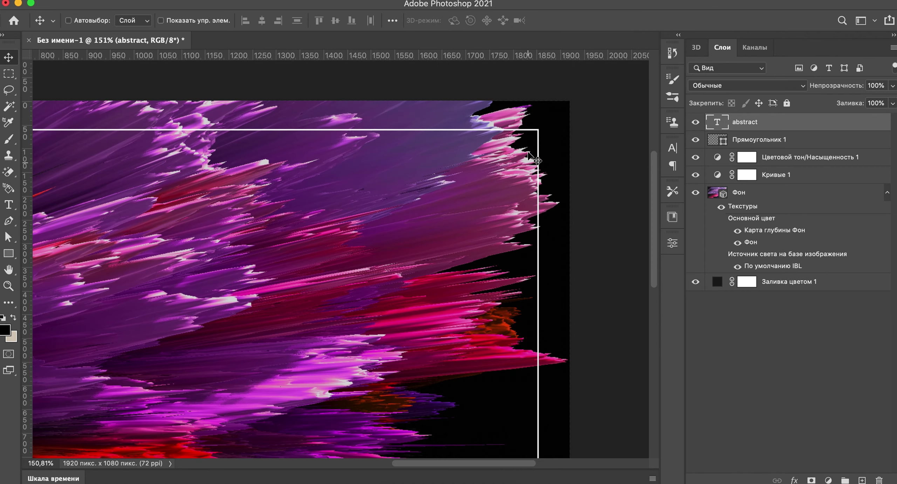
# Step: Add a layer mask to the Прямоугольник 1 frame layer
pyautogui.scroll(1, 572, 134)
pyautogui.scroll(1, 575, 138)
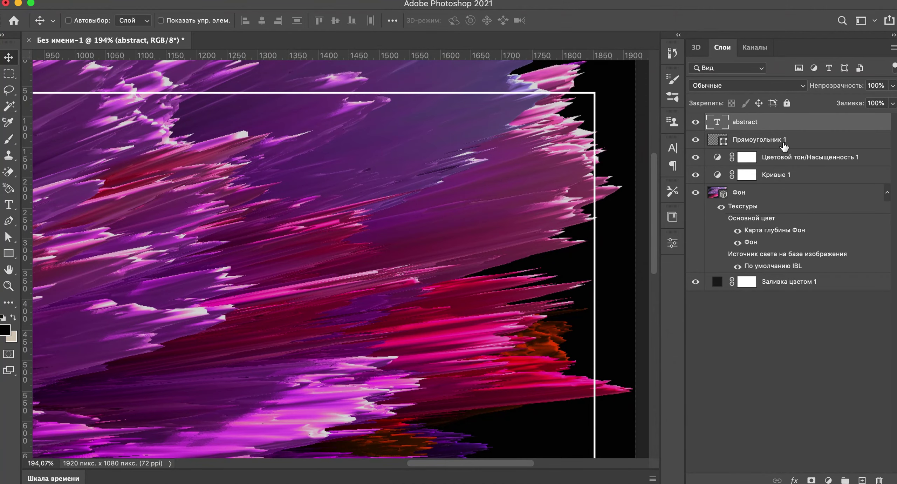
pyautogui.click(806, 143)
pyautogui.click(812, 479)
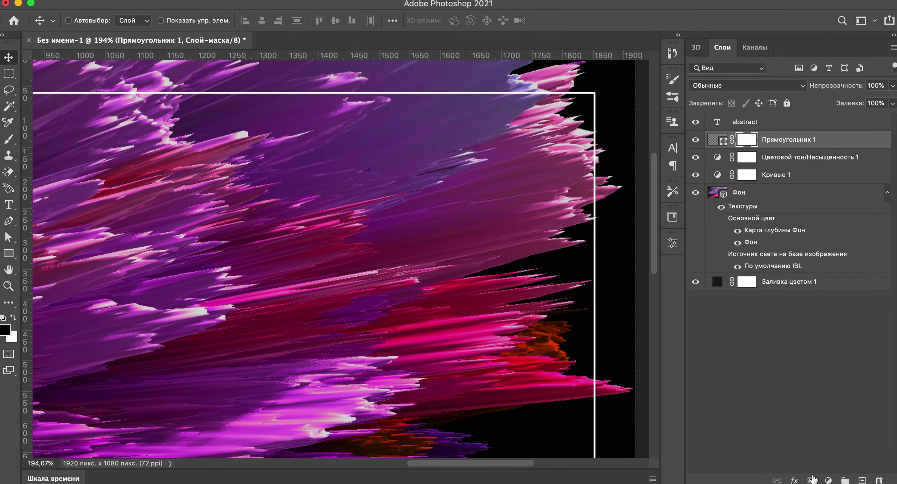
pyautogui.scroll(2, 618, 128)
pyautogui.hscroll(5, 618, 129)
pyautogui.hscroll(5, 618, 129)
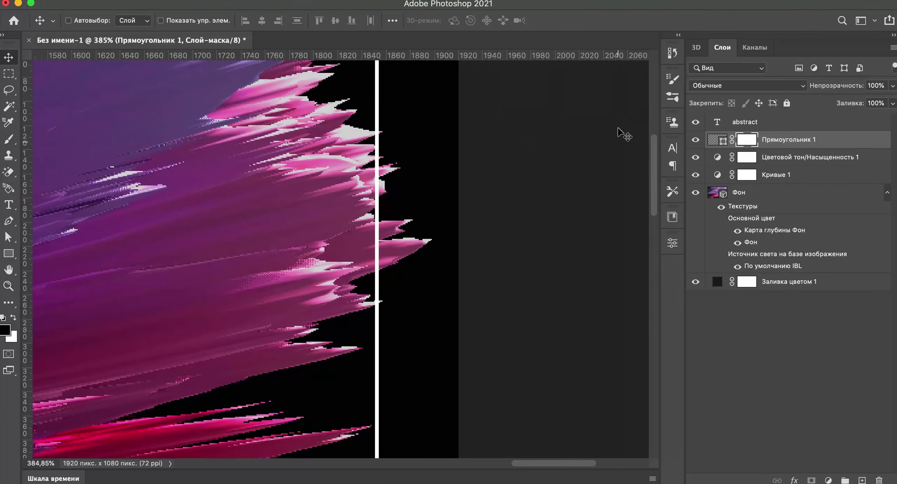
pyautogui.scroll(2, 618, 128)
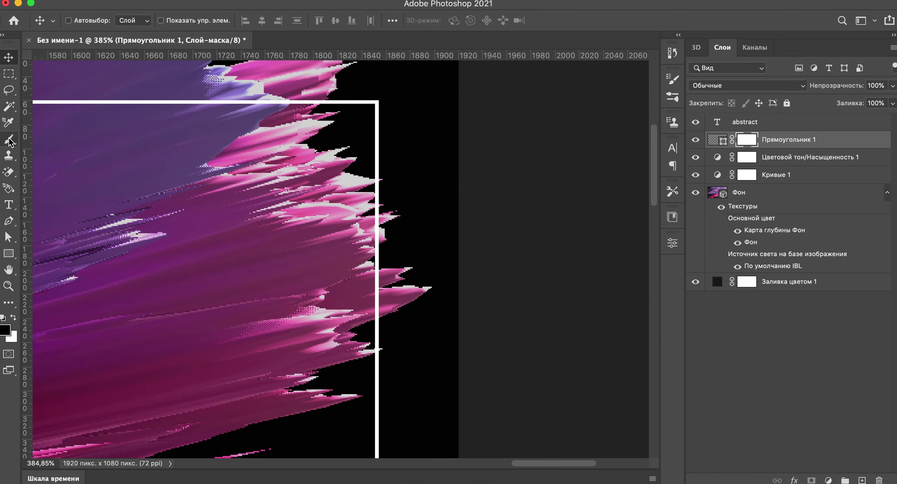
# Step: Paint black with a 10 px brush to hide the frame's right edge where two spikes cross
pyautogui.click(9, 139)
pyautogui.press('[')
pyautogui.press('[')
pyautogui.press('[')
pyautogui.moveTo(373, 291)
pyautogui.mouseDown()
pyautogui.moveTo(378, 274)
pyautogui.moveTo(370, 316)
pyautogui.moveTo(364, 296)
pyautogui.mouseUp()
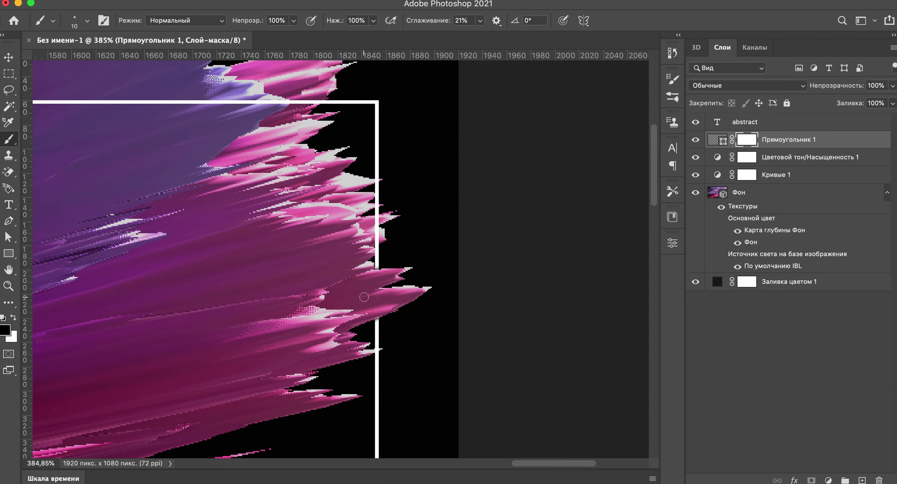
pyautogui.scroll(3, 399, 215)
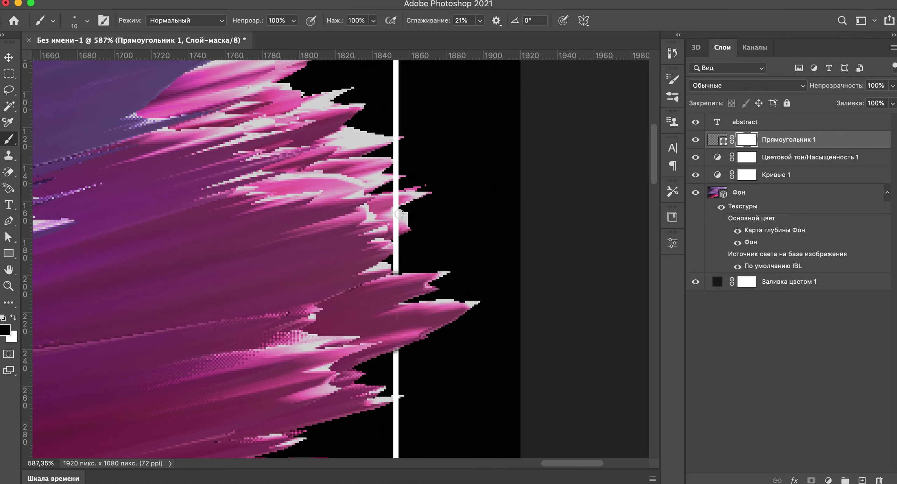
pyautogui.moveTo(399, 214)
pyautogui.mouseDown()
pyautogui.moveTo(390, 232)
pyautogui.moveTo(390, 206)
pyautogui.mouseUp()
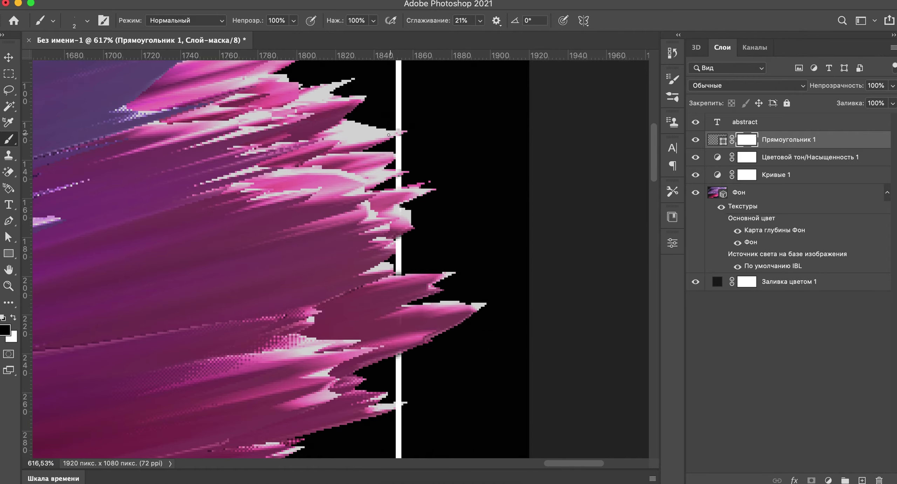
pyautogui.scroll(-2, 389, 135)
pyautogui.scroll(-4, 379, 140)
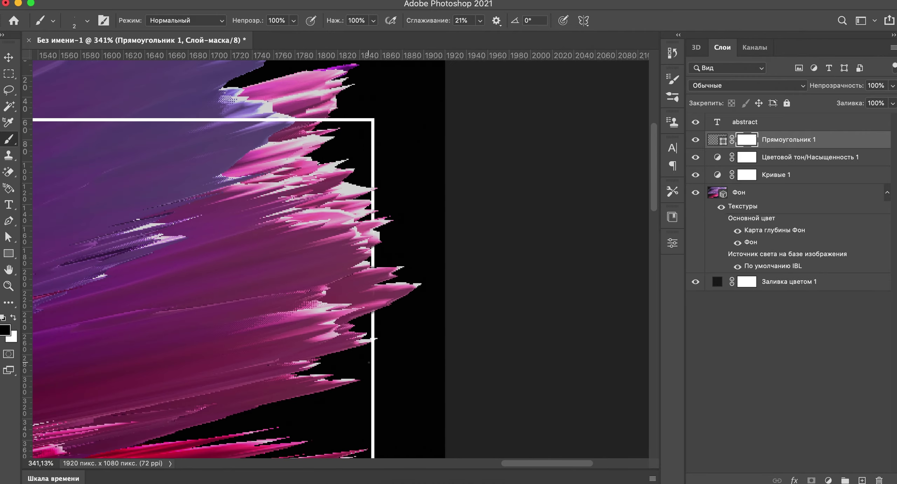
pyautogui.scroll(5, 369, 361)
pyautogui.scroll(8, 369, 359)
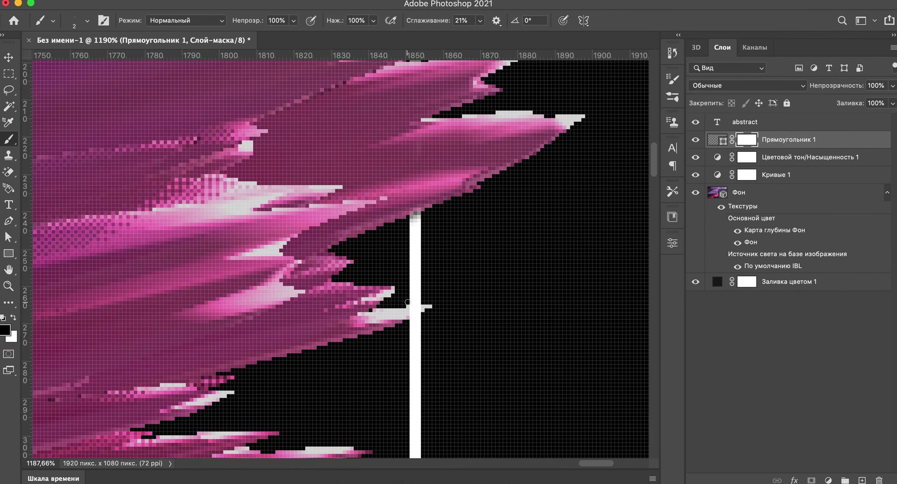
# Step: Mask more stretches of frame line under the lower spikes, then enlarge the brush slightly
pyautogui.moveTo(414, 302); pyautogui.dragTo(412, 318)
pyautogui.scroll(-3, 412, 310)
pyautogui.scroll(-3, 406, 312)
pyautogui.scroll(-3, 399, 314)
pyautogui.scroll(-3, 399, 315)
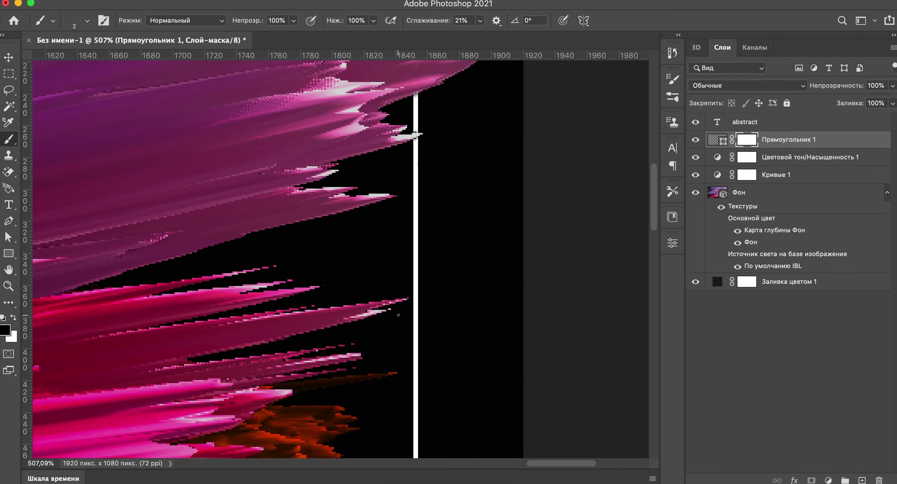
pyautogui.scroll(-3, 399, 315)
pyautogui.scroll(-2, 399, 315)
pyautogui.scroll(-2, 445, 465)
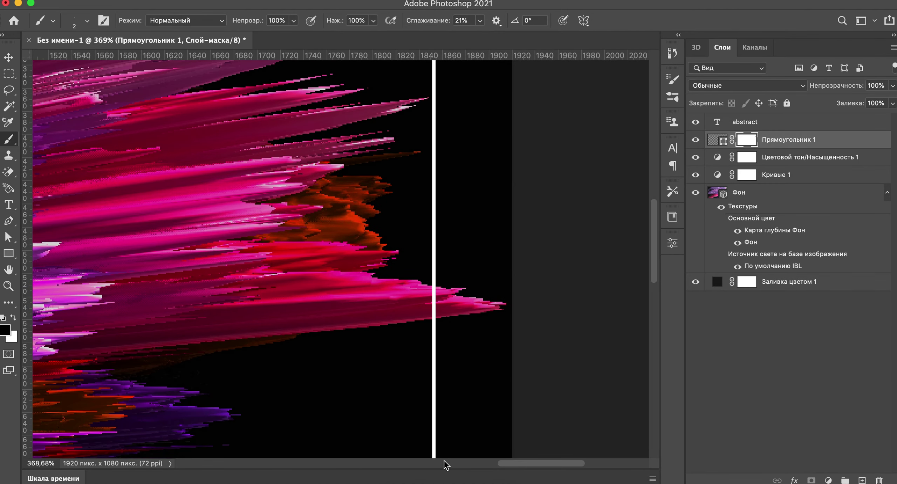
pyautogui.scroll(-2, 491, 341)
pyautogui.scroll(-2, 491, 340)
pyautogui.scroll(-2, 491, 340)
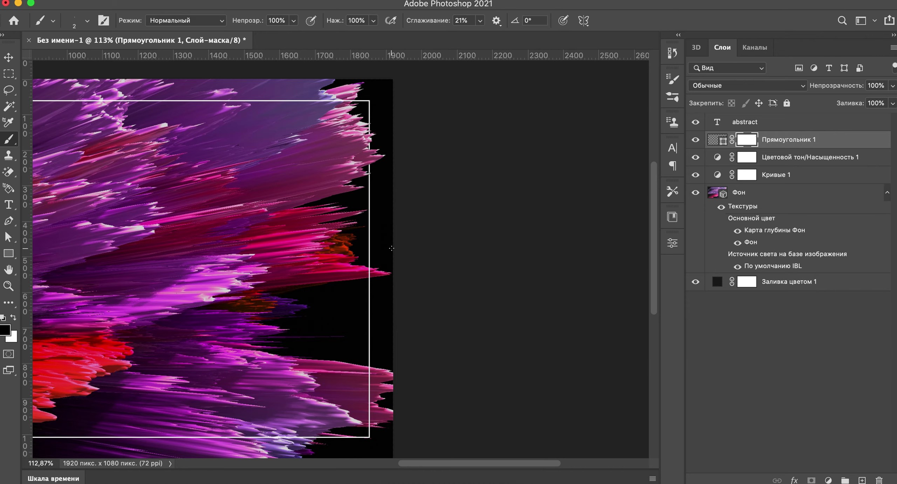
pyautogui.scroll(2, 375, 247)
pyautogui.scroll(2, 375, 246)
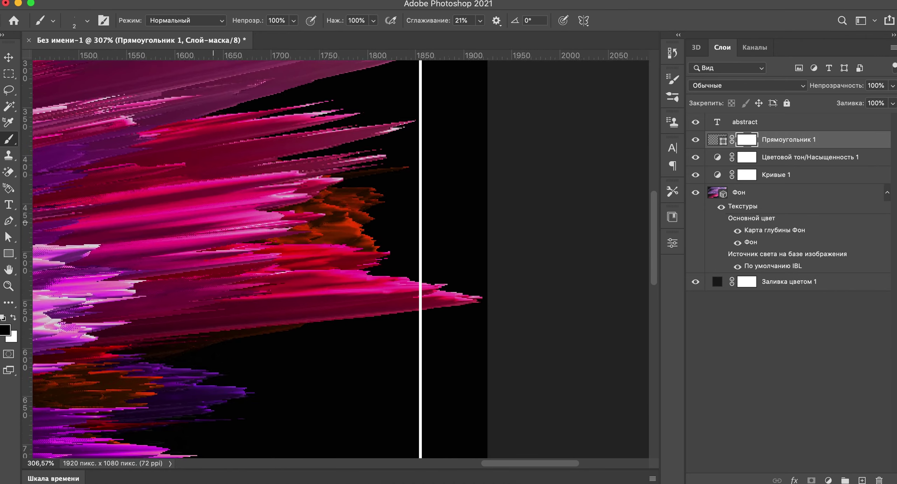
pyautogui.scroll(2, 465, 312)
pyautogui.moveTo(465, 313); pyautogui.dragTo(459, 323)
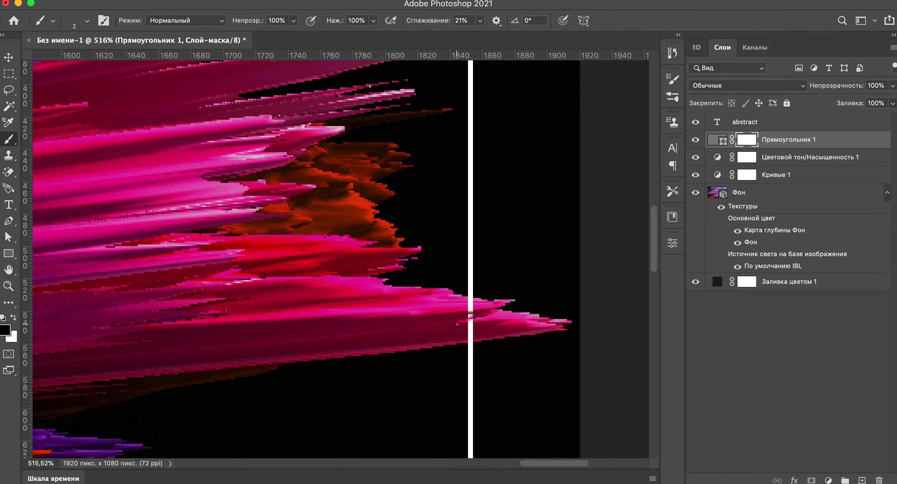
pyautogui.press(']')
pyautogui.press(']')
pyautogui.press(']')
# Step: Mask one more gap under the long lower spike, then return to the Move tool and zoom out
pyautogui.click(471, 295)
pyautogui.moveTo(477, 336); pyautogui.dragTo(448, 318)
pyautogui.click(8, 57)
pyautogui.scroll(-3, 267, 147)
pyautogui.scroll(-3, 266, 146)
pyautogui.scroll(-2, 267, 146)
pyautogui.scroll(-1, 270, 154)
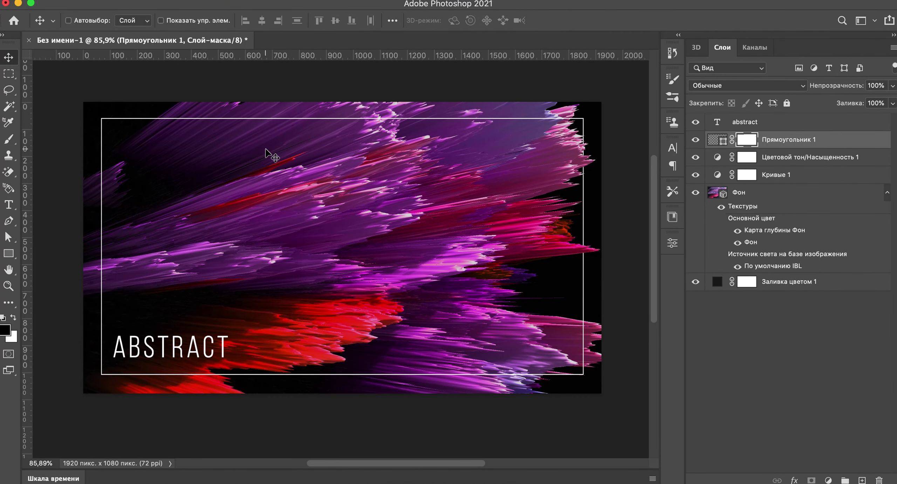